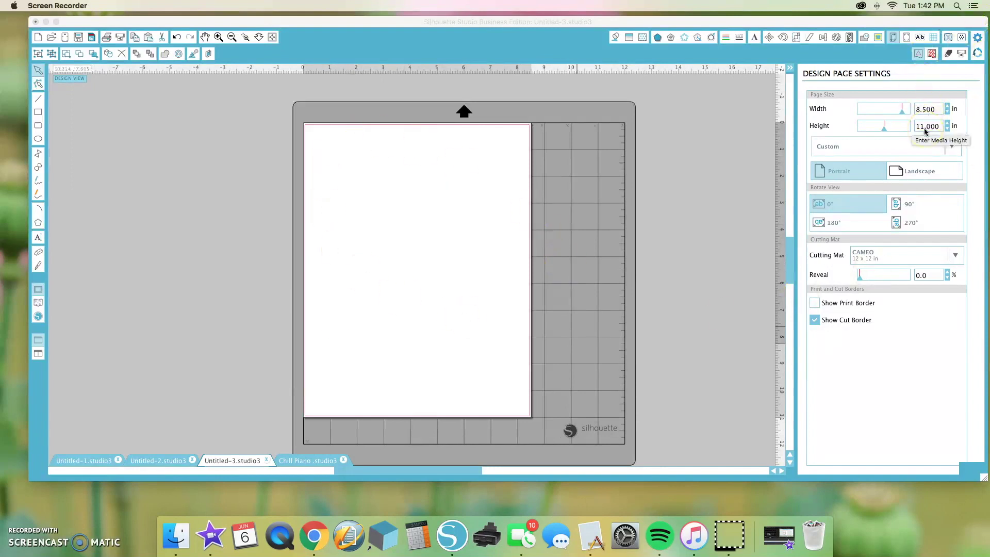
Browse the cloud account's Library folder of designs and return to the design page.
click(899, 111)
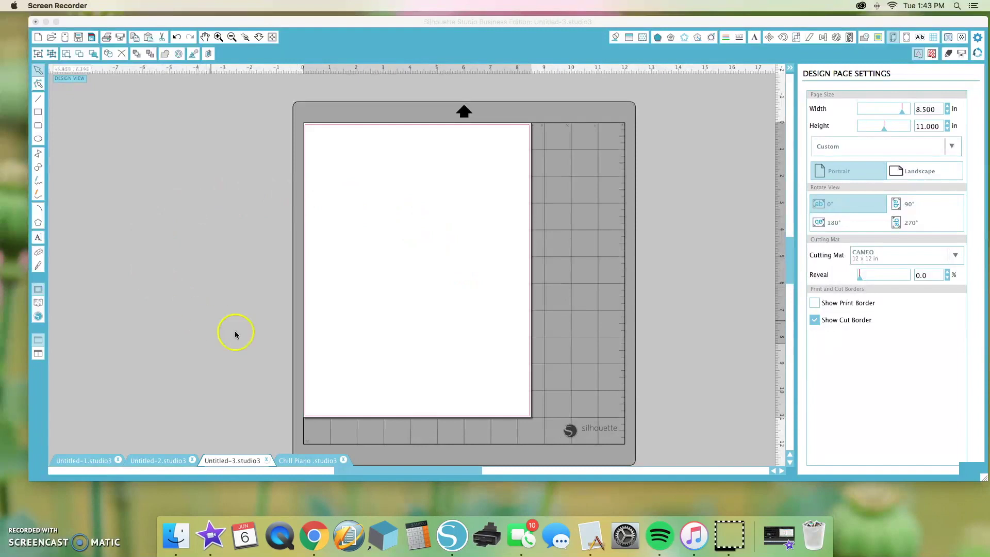
click(37, 306)
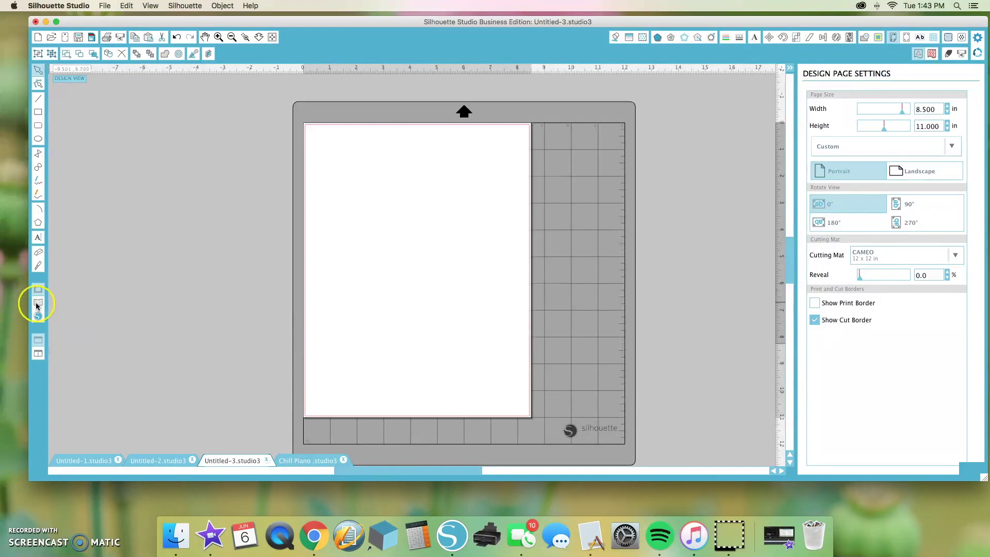
click(38, 306)
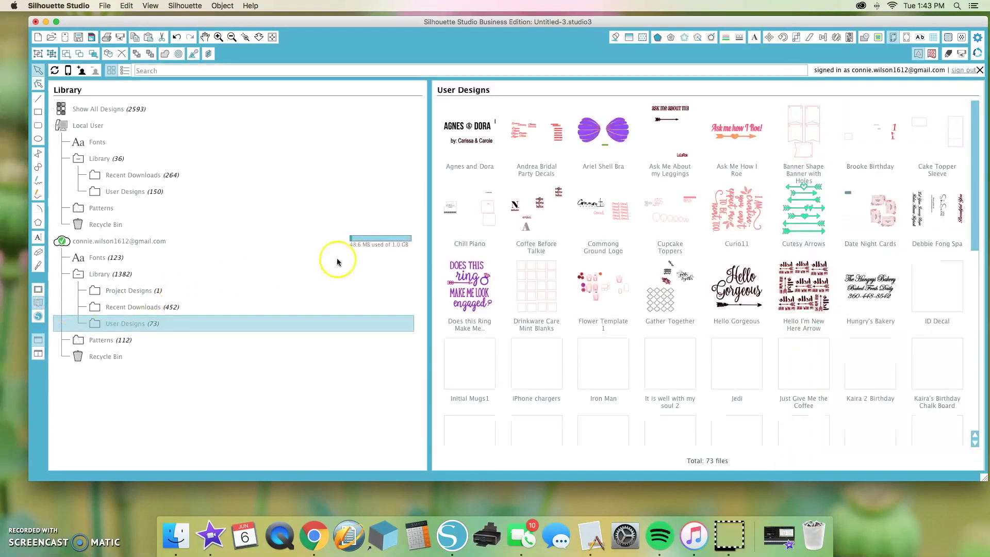
click(124, 290)
click(115, 274)
scroll(619, 212, down, 10)
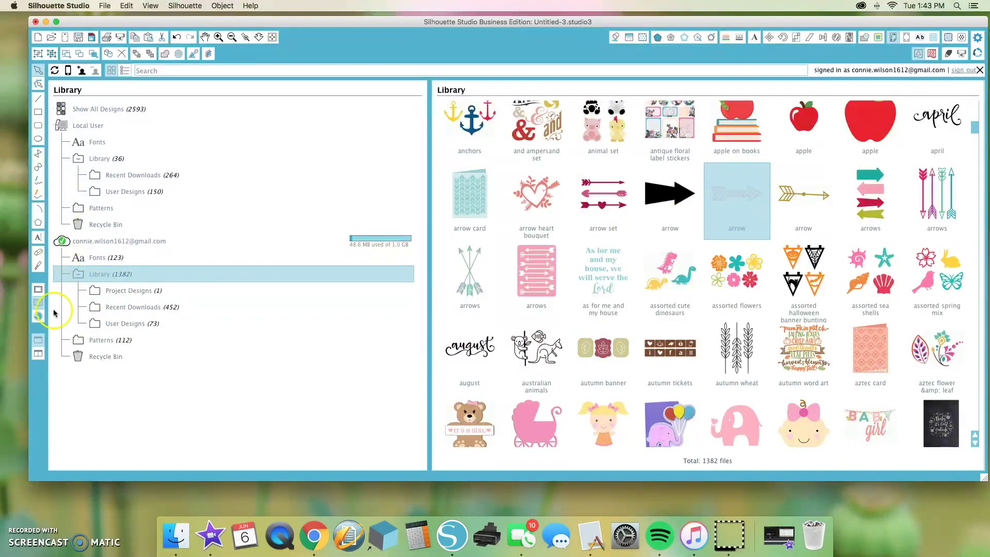
click(38, 289)
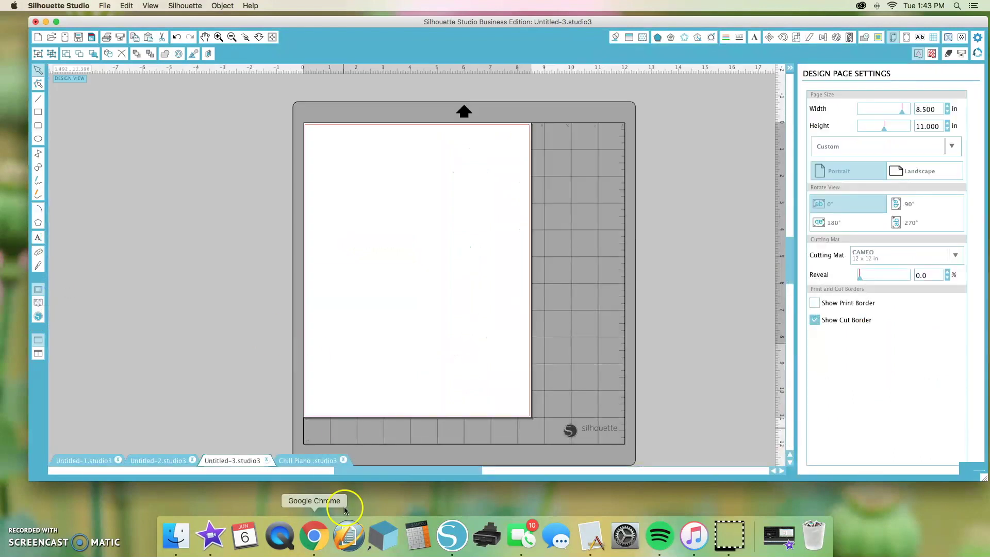
Move the planner stickers from beside the cutting mat onto the page, inside the cut border.
drag(431, 471, 474, 471)
drag(668, 160, 233, 191)
click(100, 232)
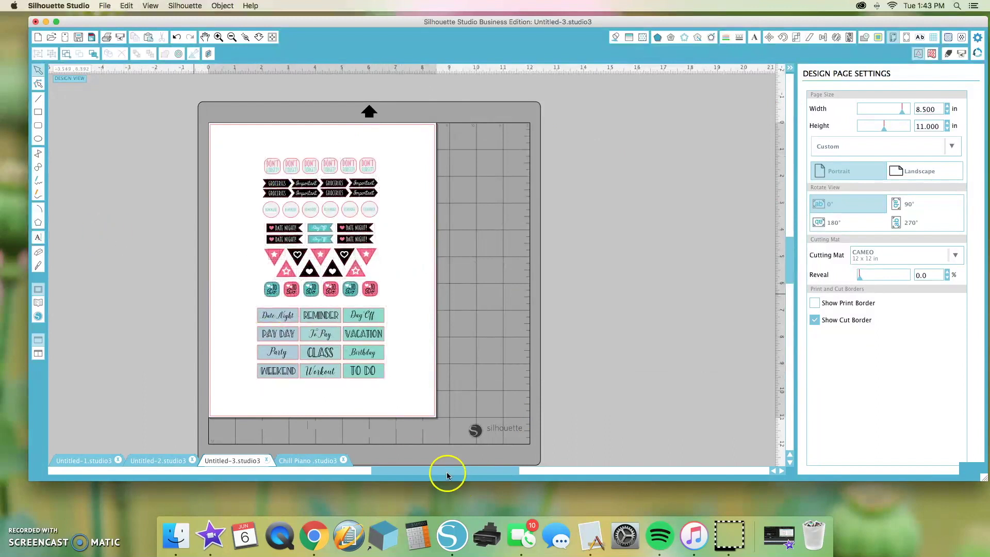
click(411, 475)
drag(402, 475, 385, 475)
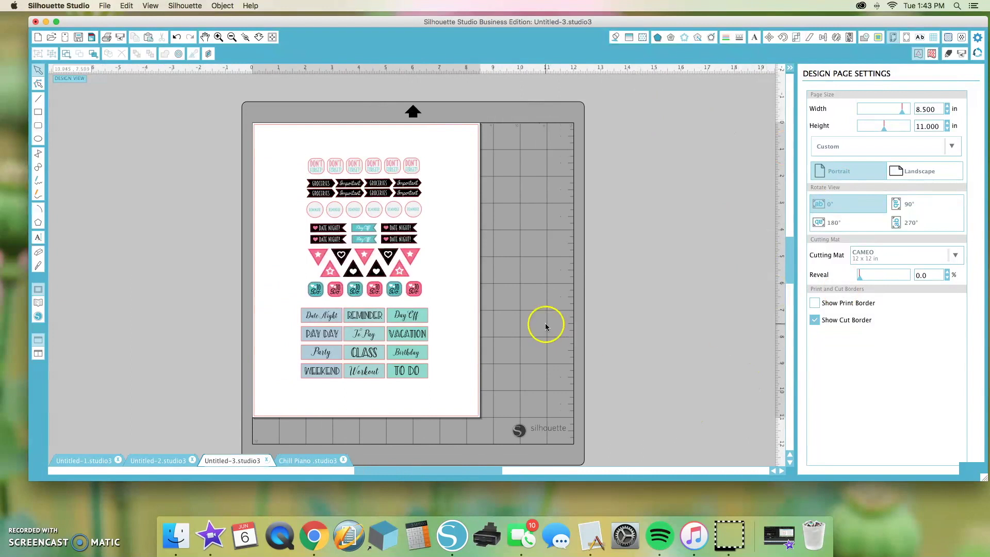
Add Type 1 registration marks (CAMEO, Portrait, Curio) to the page.
click(906, 40)
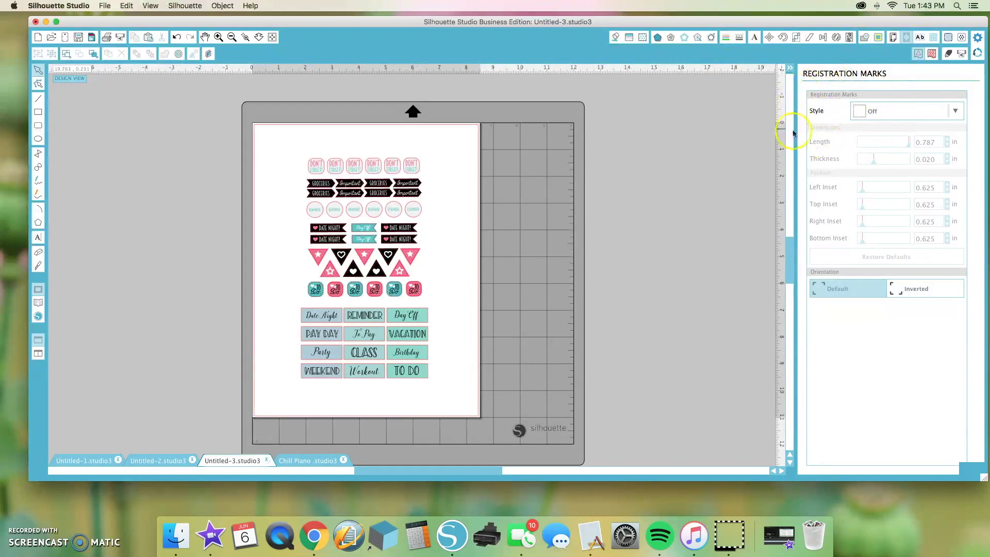
click(940, 109)
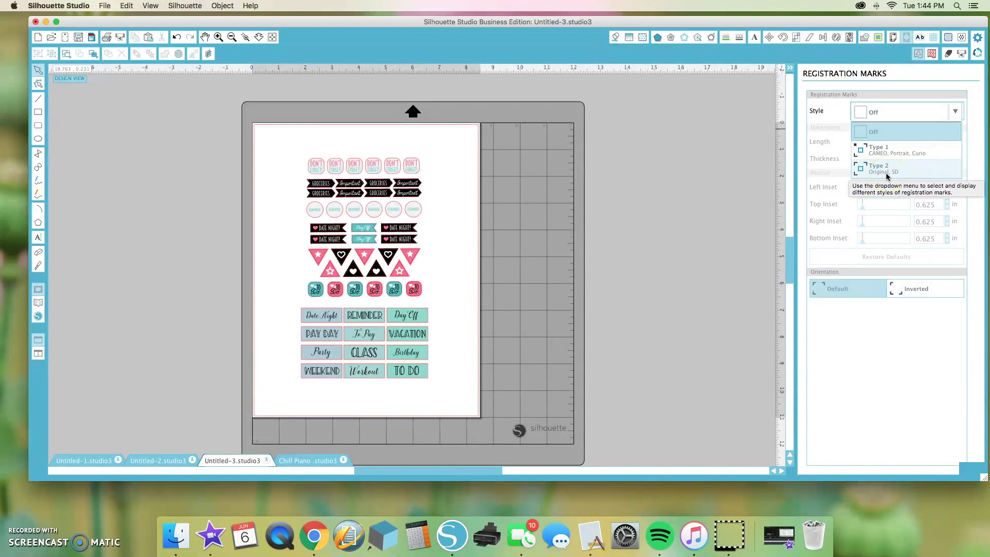
click(879, 168)
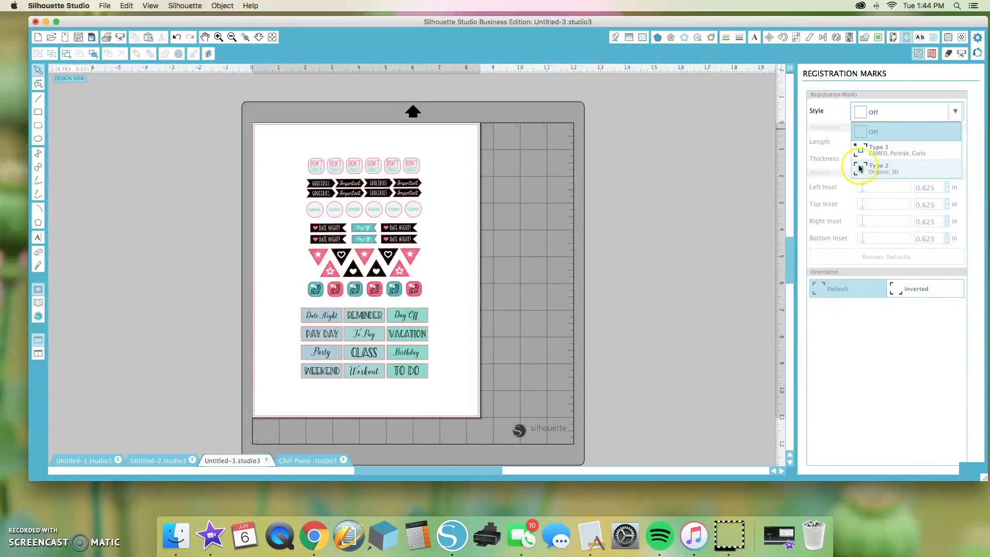
click(889, 150)
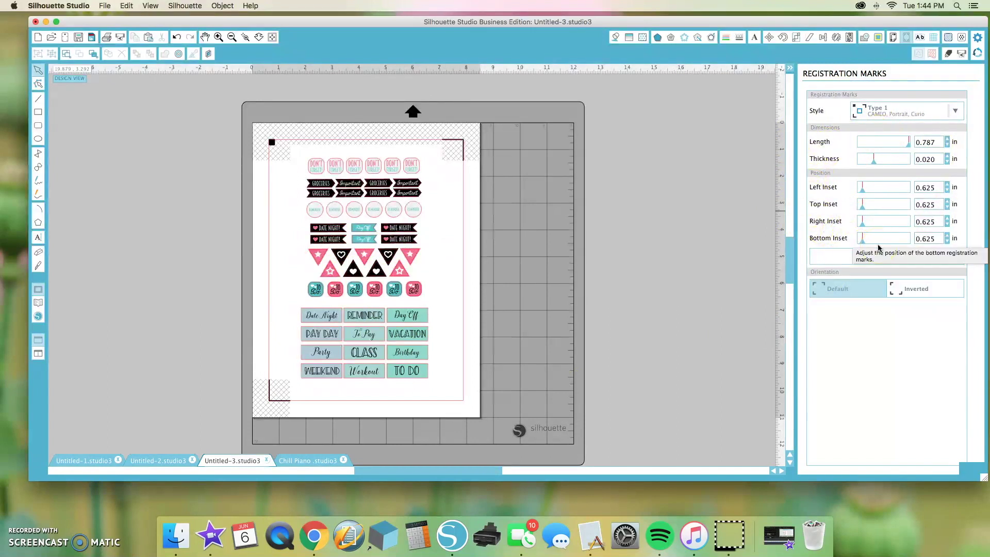
Try registration mark insets of 0.394 in on all four sides and restore the default insets.
click(863, 190)
drag(864, 192, 859, 225)
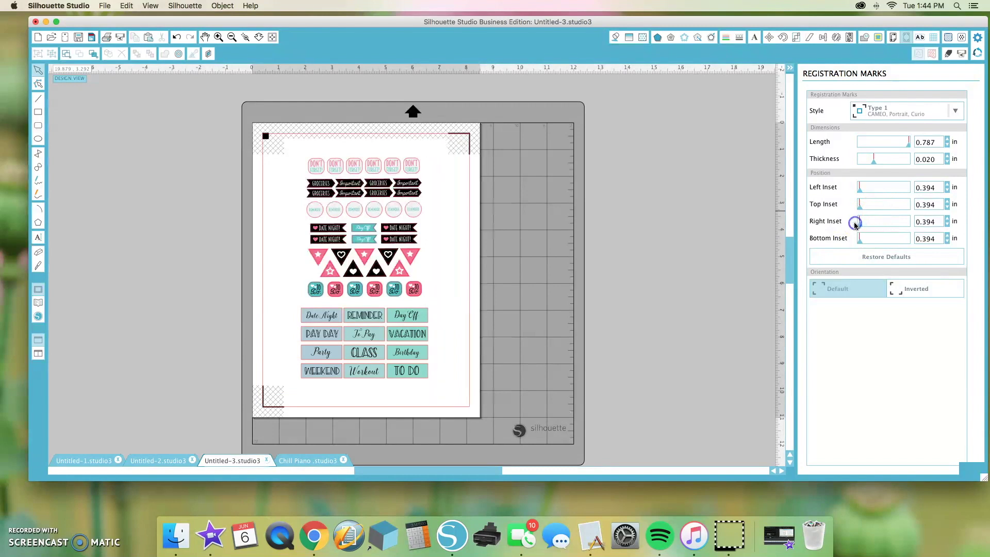
click(887, 259)
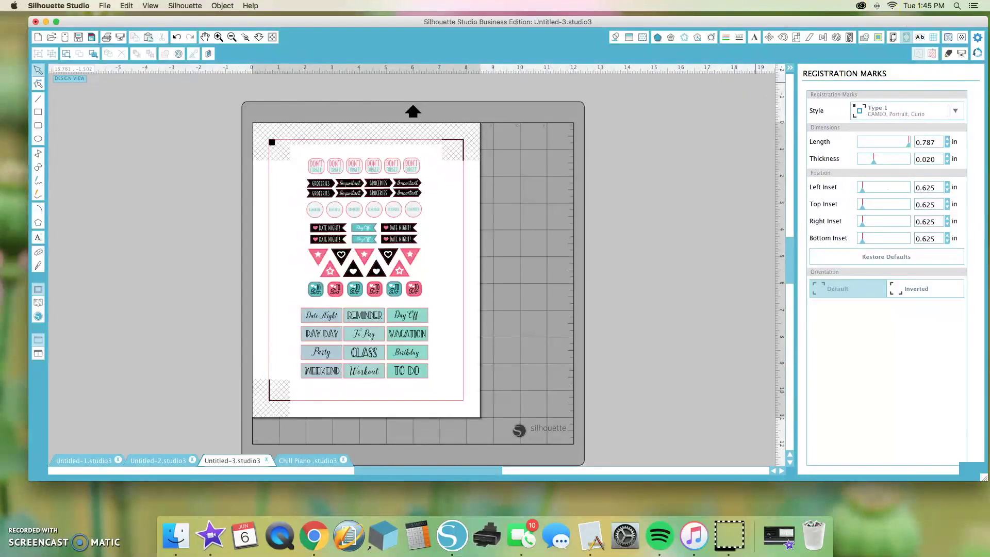
Turn on the print border display in the design page settings.
click(893, 37)
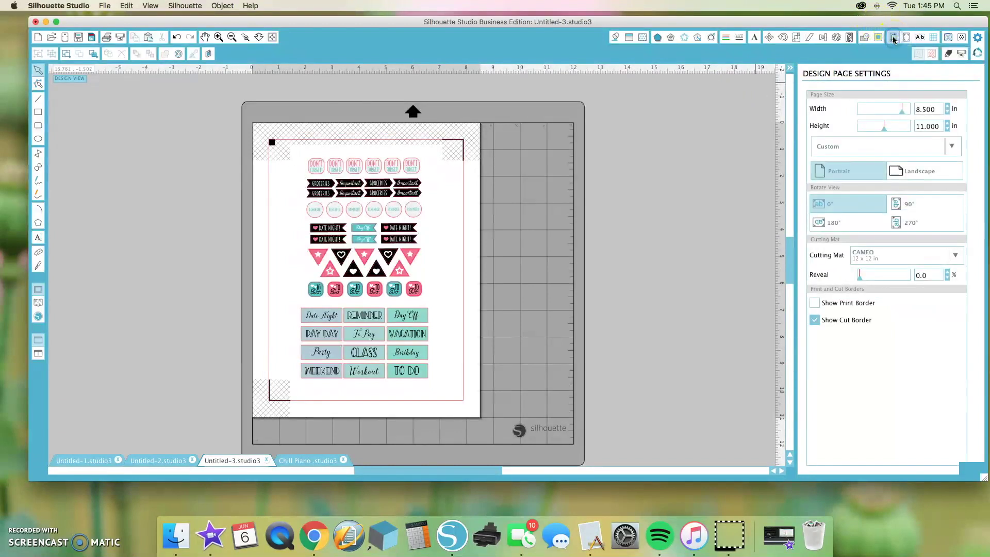
click(866, 38)
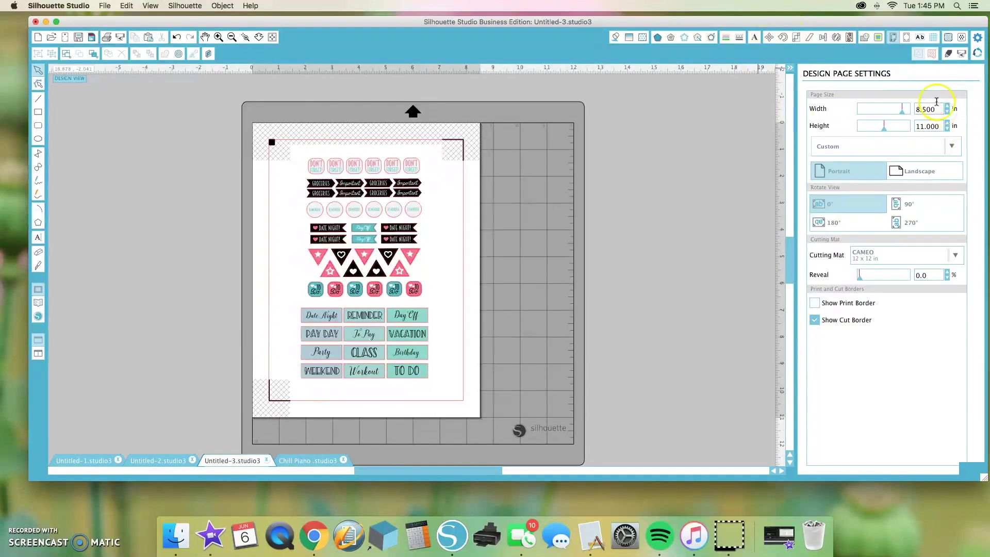
click(920, 124)
click(820, 297)
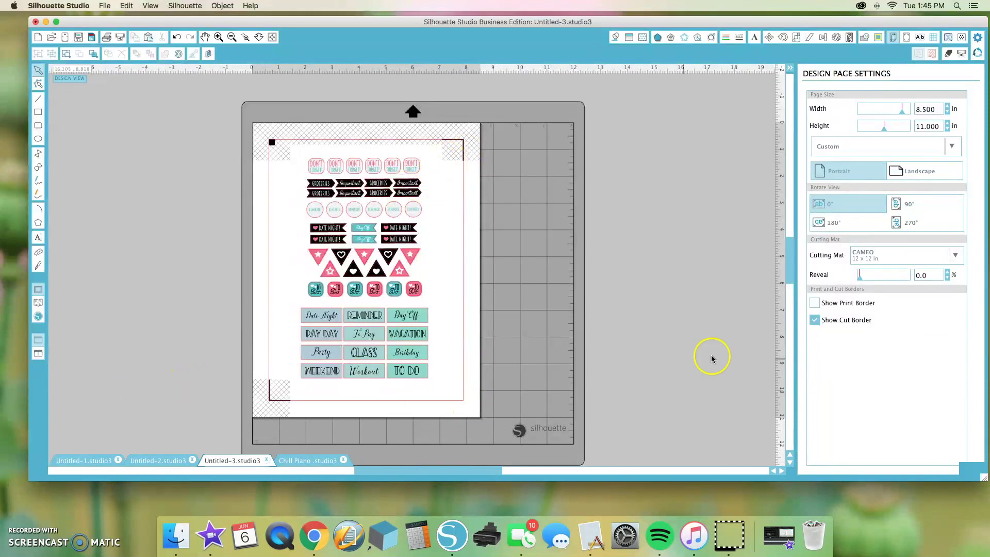
click(814, 304)
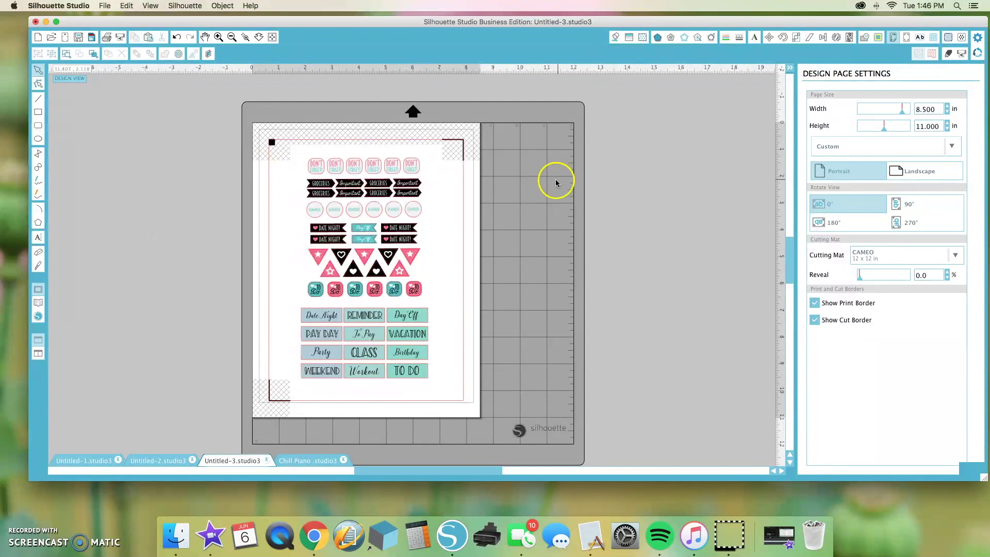
Move all the stickers across the page's right borders and back inside the cut border.
drag(433, 390, 312, 129)
drag(348, 170, 407, 183)
click(338, 188)
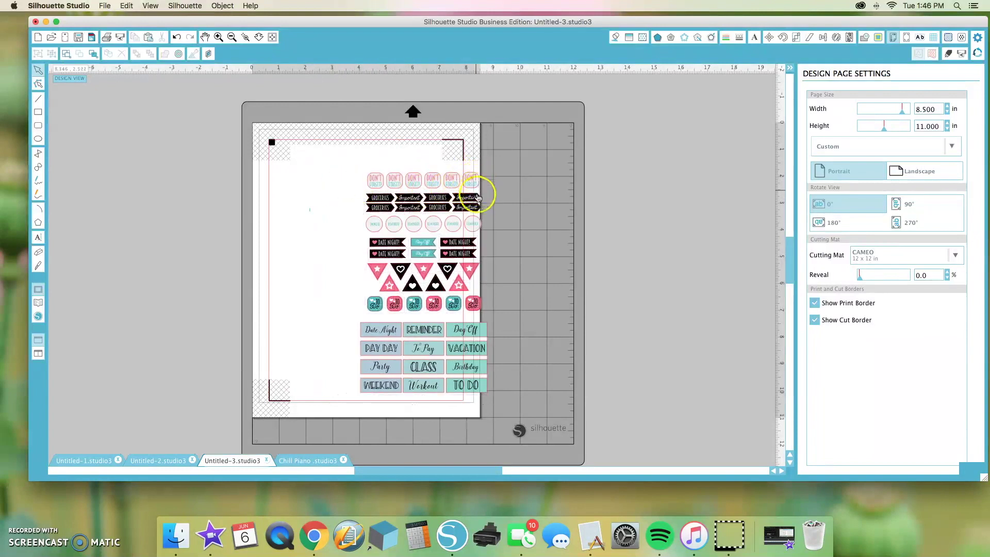
click(365, 188)
drag(370, 190, 328, 182)
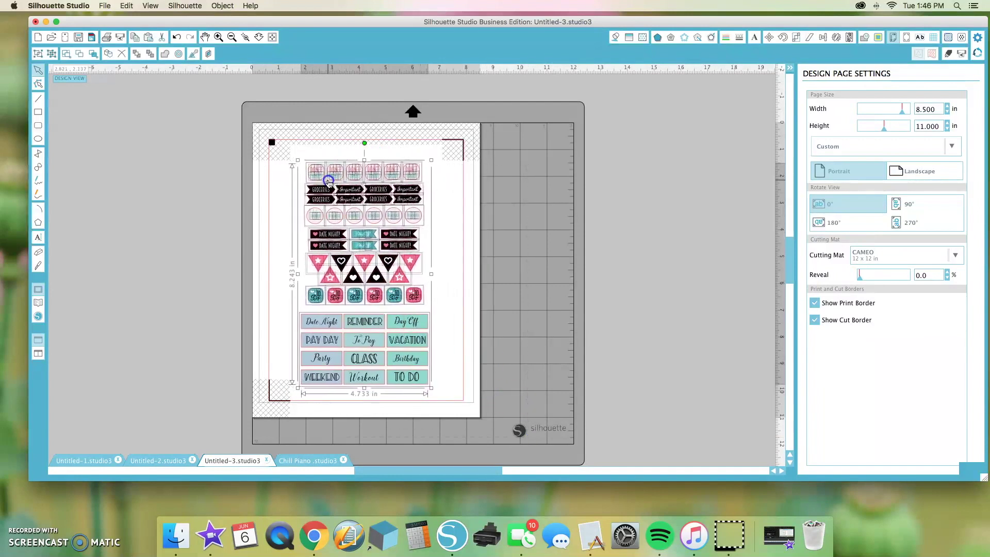
click(120, 223)
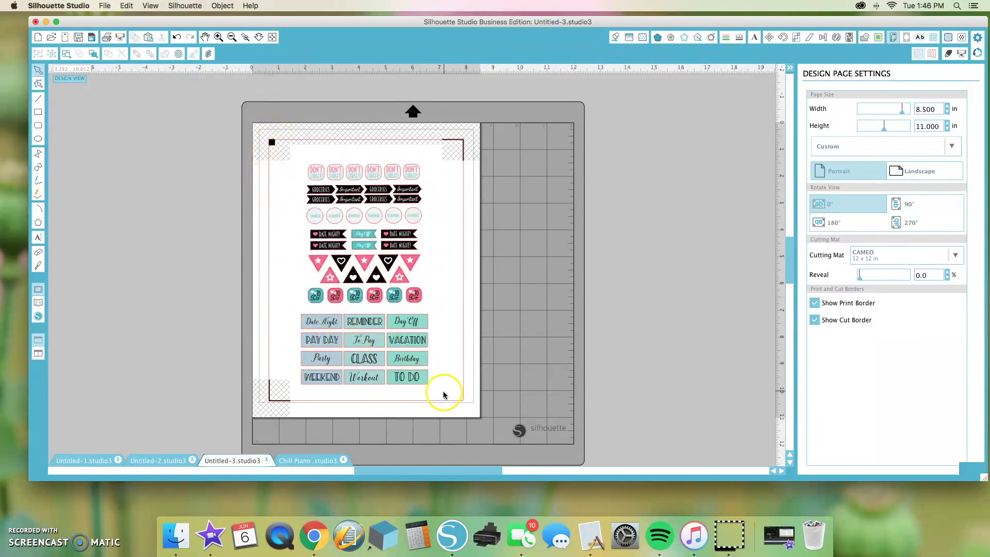
Move the block of rectangular word labels to the left edge of the cut border.
click(317, 357)
drag(327, 324, 296, 317)
drag(441, 307, 336, 183)
click(453, 224)
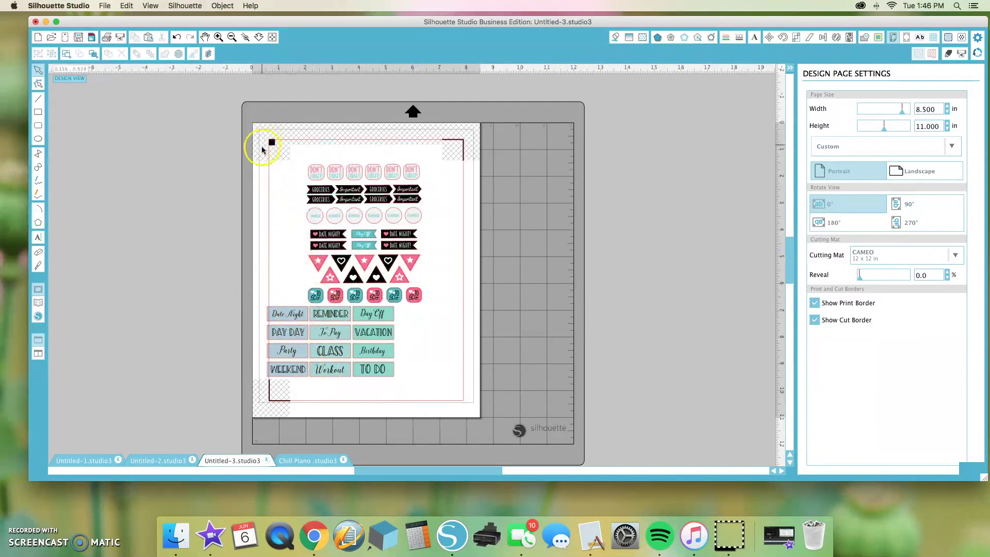
Reposition the word label block beside the lower-left registration mark's hatched area and inspect its corner up close.
drag(406, 393, 322, 323)
drag(438, 287, 294, 150)
click(454, 376)
drag(447, 384, 296, 336)
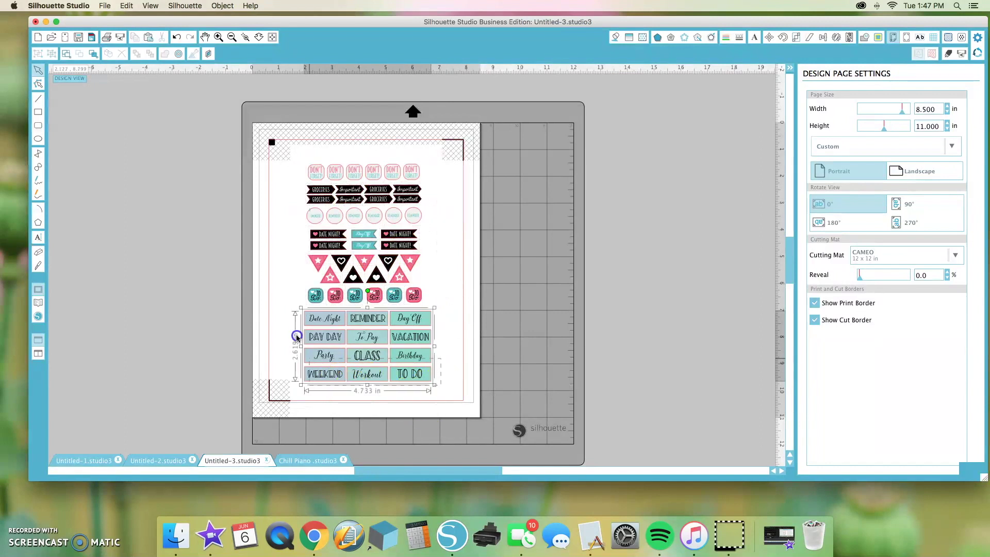
drag(334, 365, 316, 365)
click(428, 346)
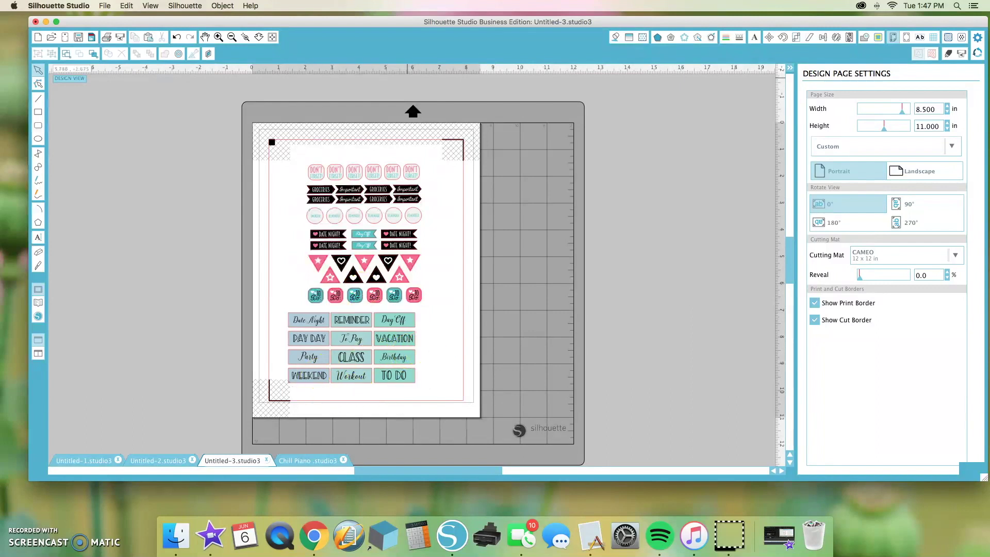
click(218, 37)
click(218, 36)
scroll(237, 256, down, 10)
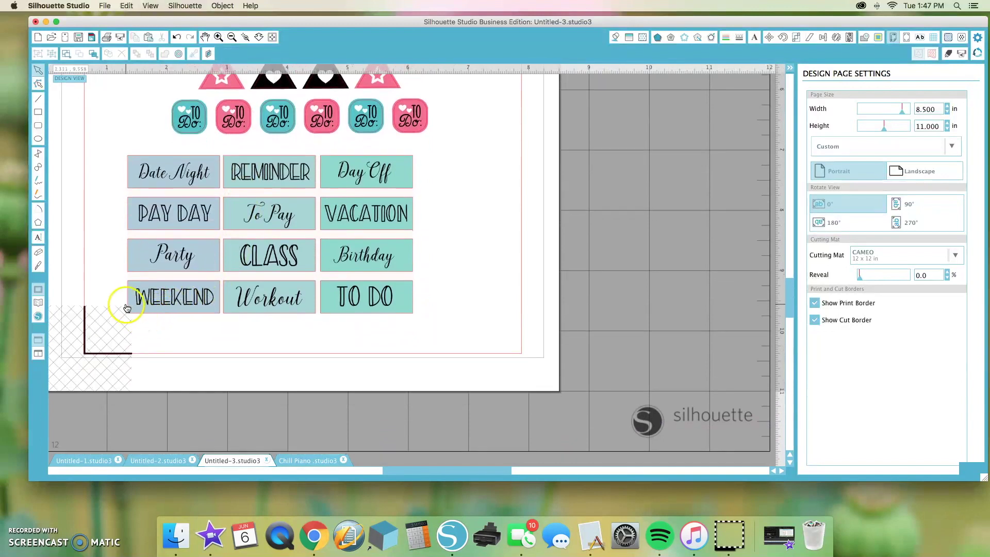
click(231, 37)
click(232, 37)
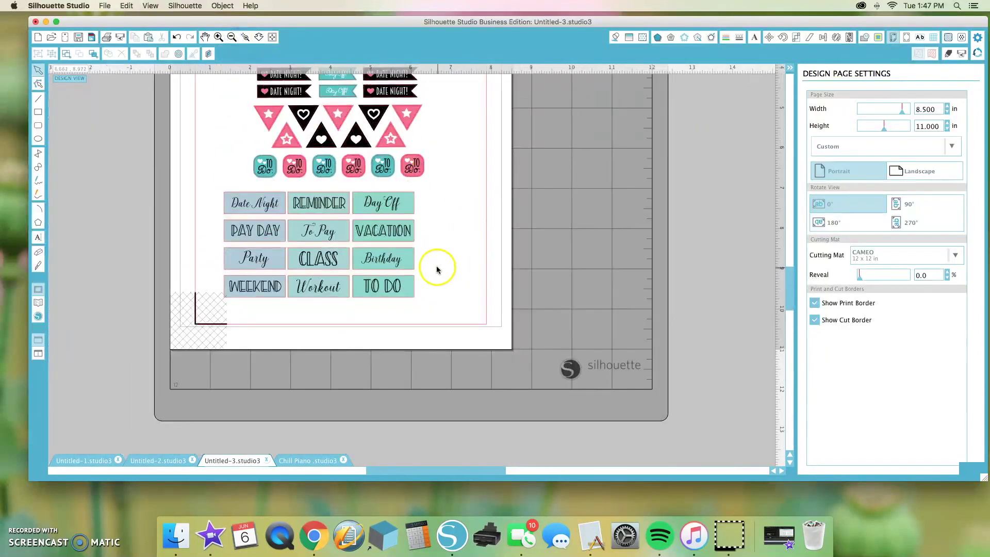
Move the word label block clear of the hatched area, directly beneath the To Do stickers.
drag(440, 315, 214, 181)
drag(253, 227, 275, 221)
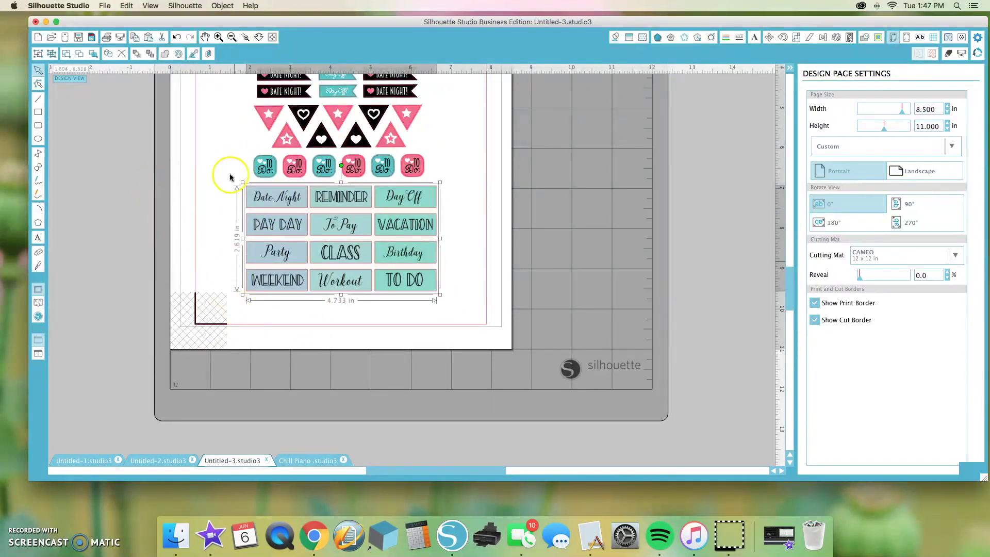
click(234, 37)
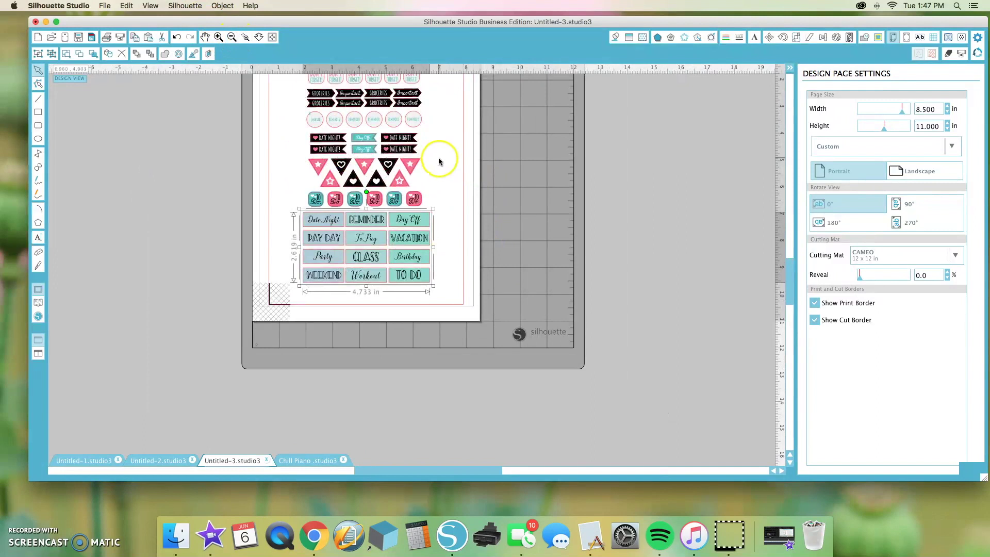
click(433, 171)
scroll(436, 173, up, 2)
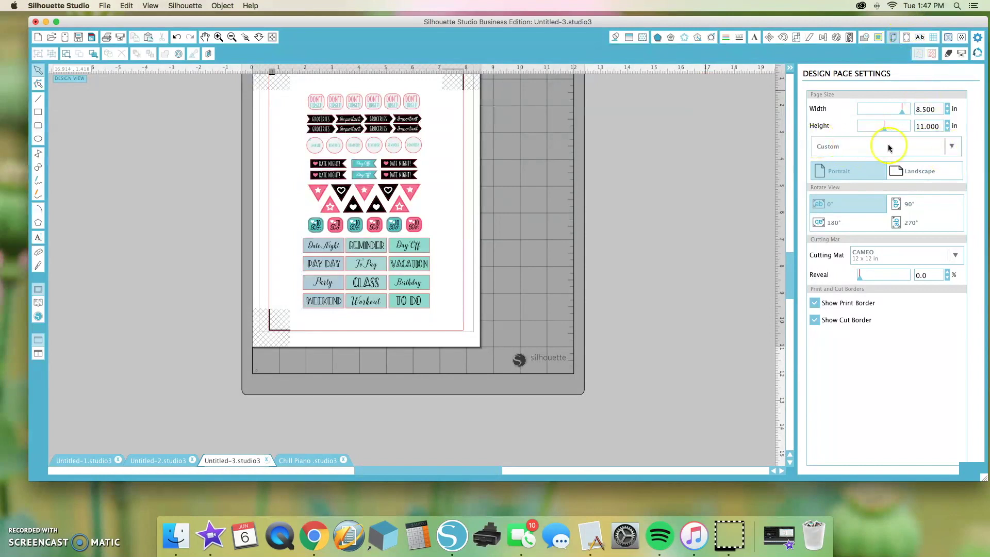
Set the page size preset to Current Printer.
click(952, 146)
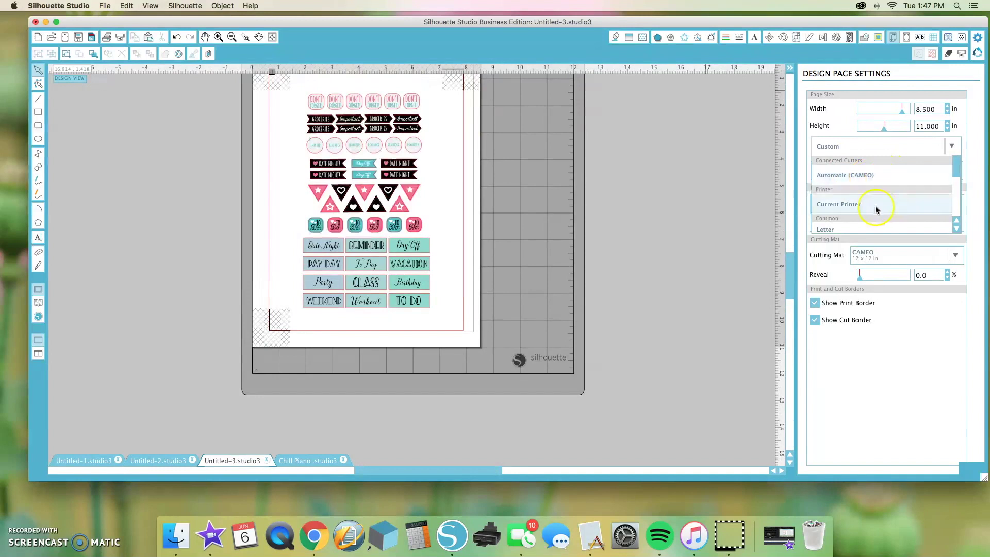
click(837, 210)
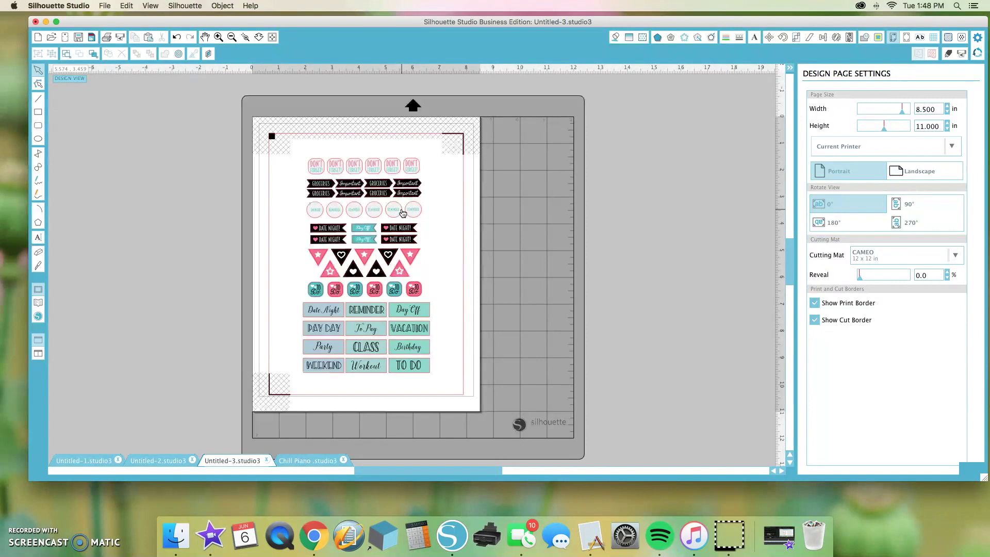
click(951, 146)
click(831, 157)
Open the cut settings and view the advanced blade options for White Sticker Paper.
click(947, 55)
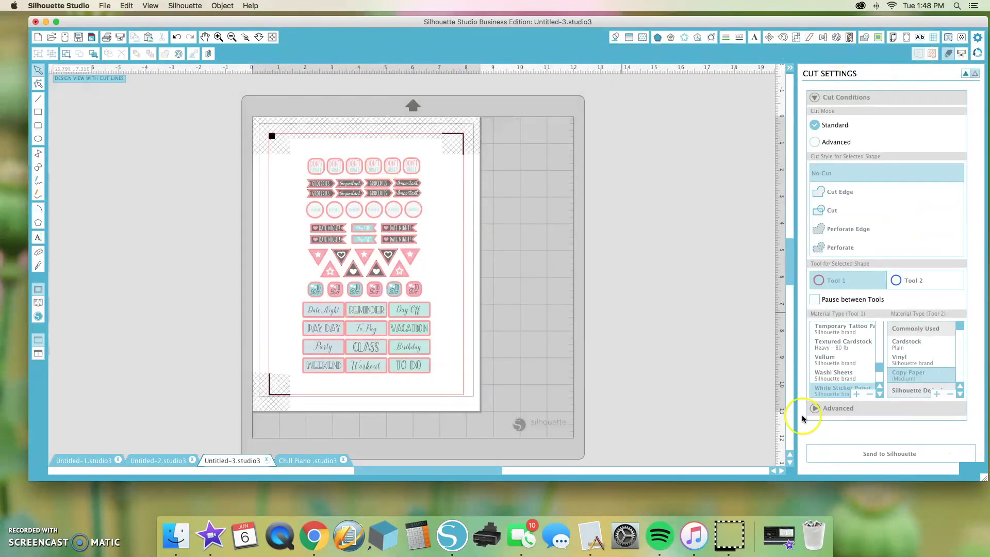
click(815, 408)
drag(968, 147, 970, 201)
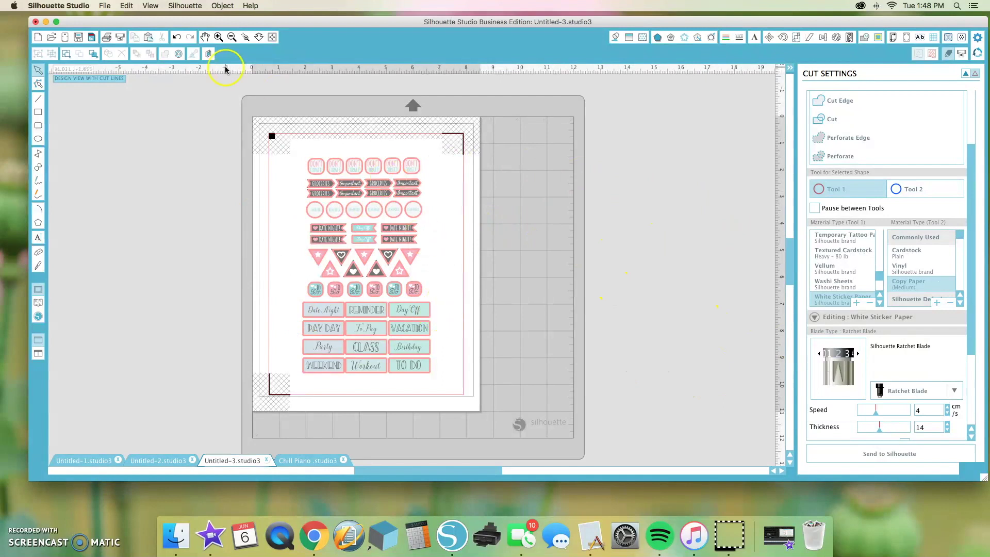
Start a print of the sticker sheet with the EPSON XP-330 Series printer selected and cancel it.
click(105, 6)
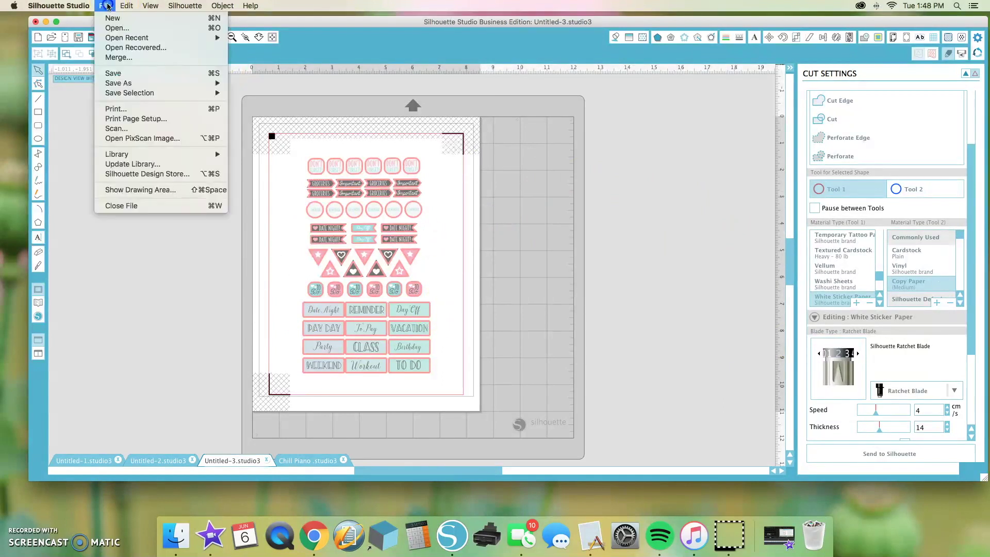
click(147, 110)
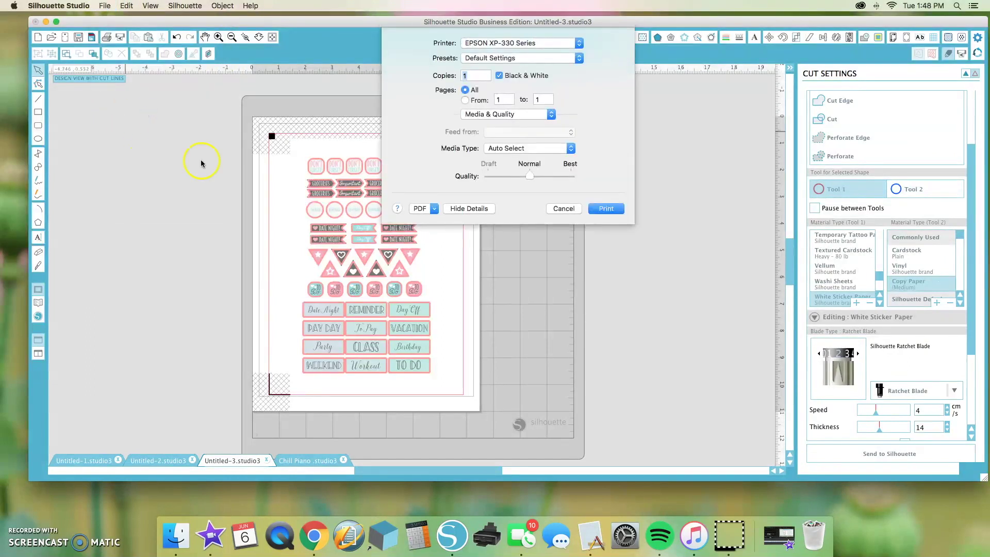
click(531, 43)
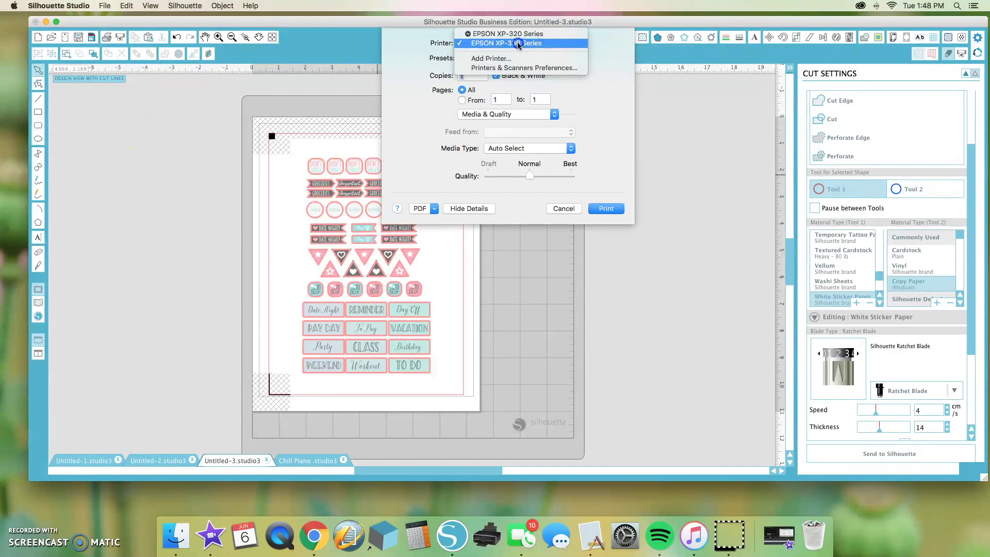
click(519, 43)
click(603, 209)
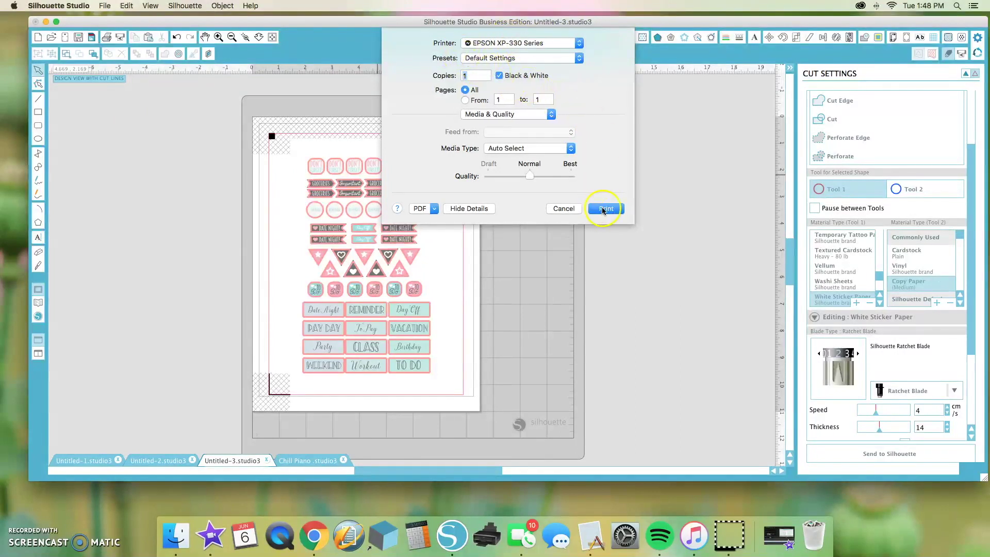
click(560, 211)
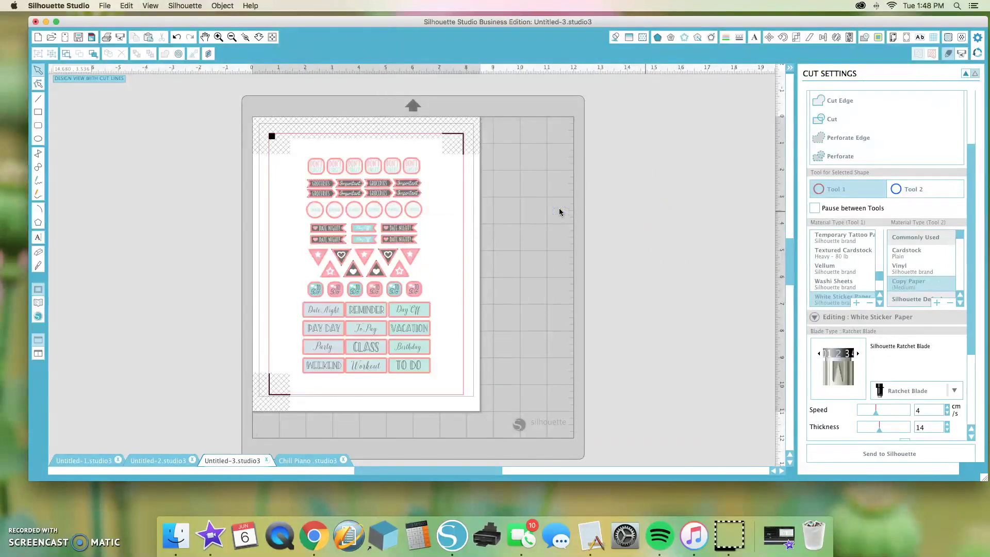
click(642, 215)
click(38, 112)
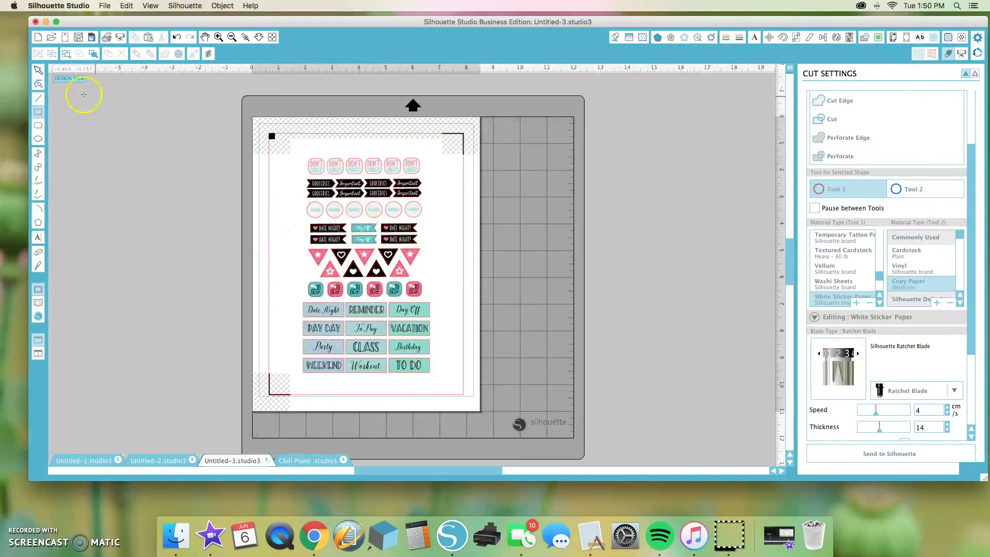
click(38, 70)
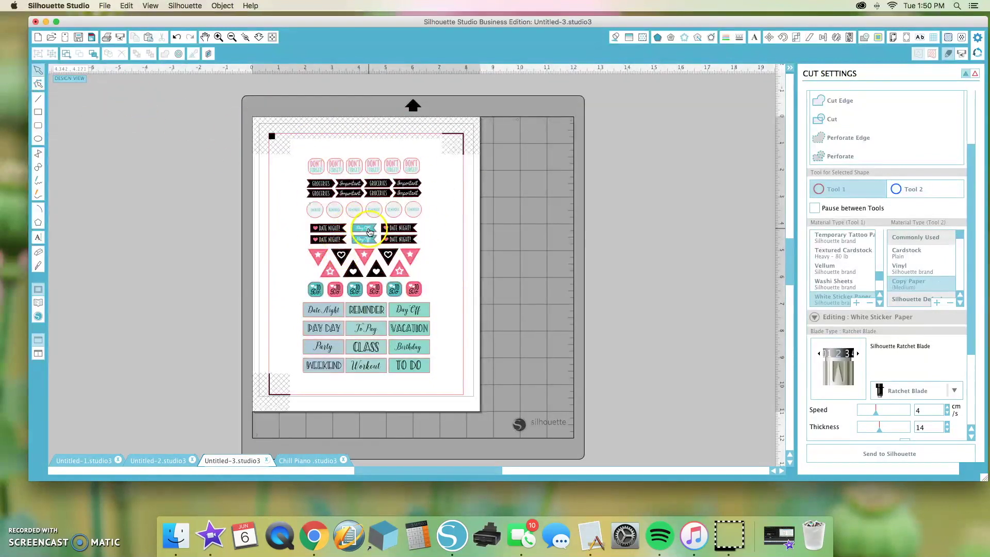